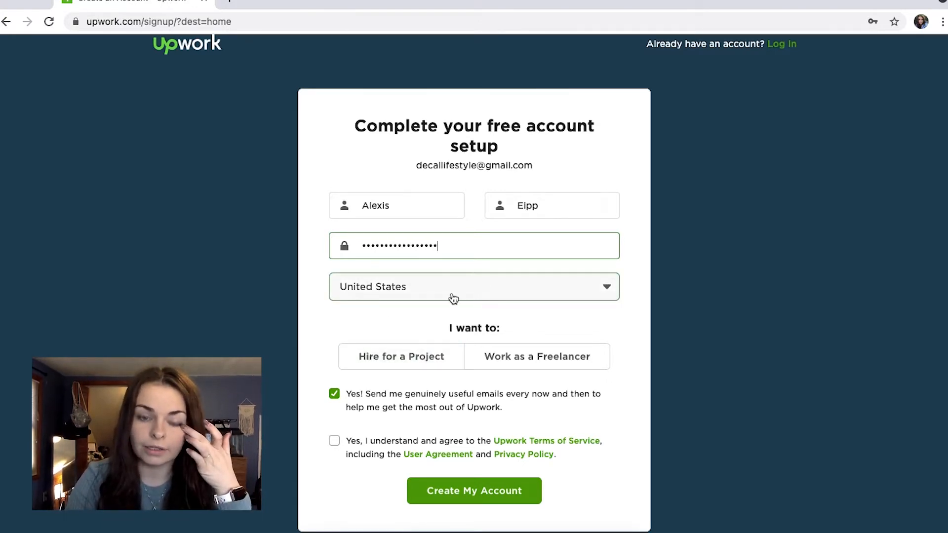
Choose to hire for a project, accept the terms of service, opt out of the promotional emails, and create the account.
left_click(446, 356)
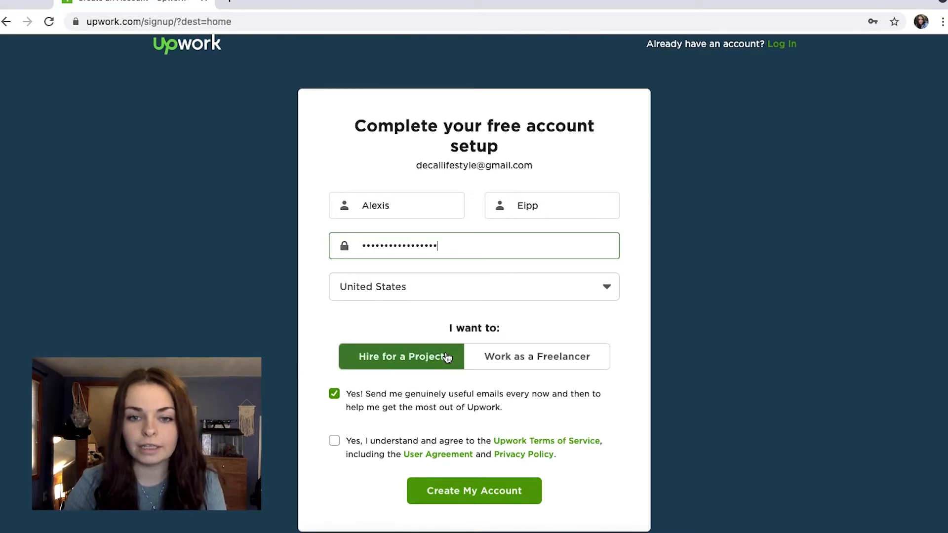
left_click(398, 354)
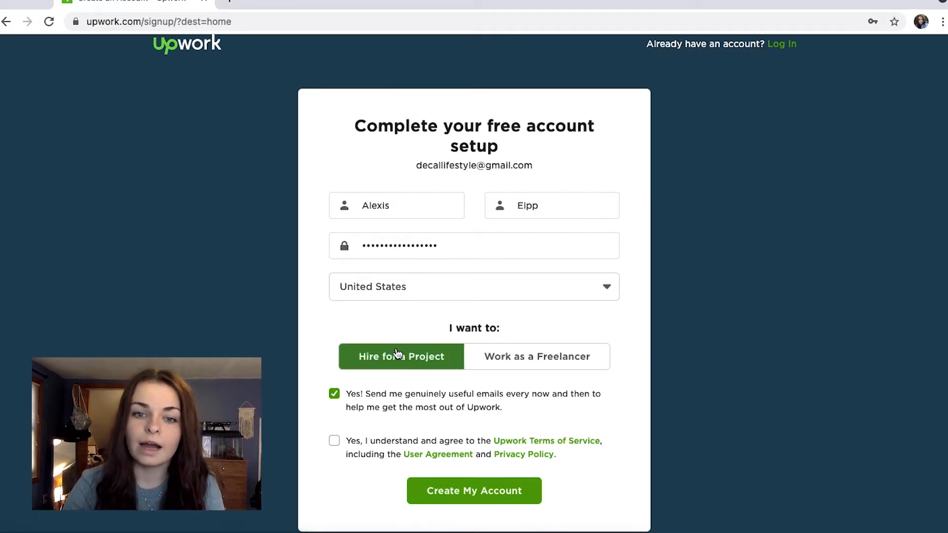
left_click(332, 441)
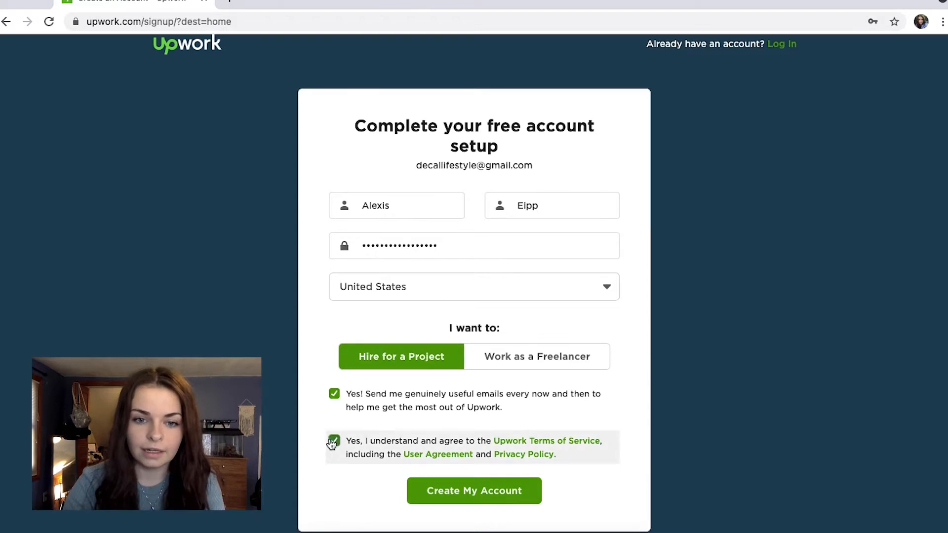
left_click(336, 393)
left_click(487, 495)
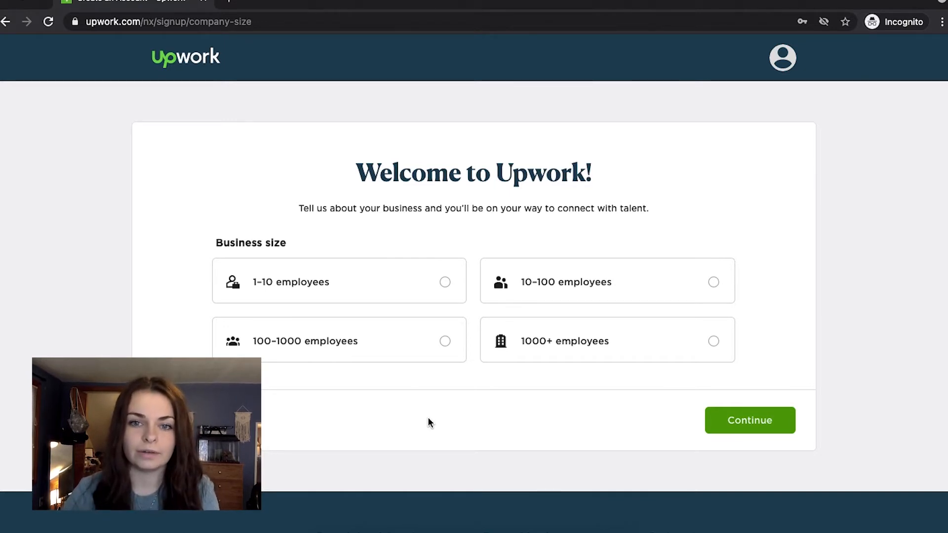
Set the business size to 1–10 employees and continue to the job post setup.
left_click(392, 294)
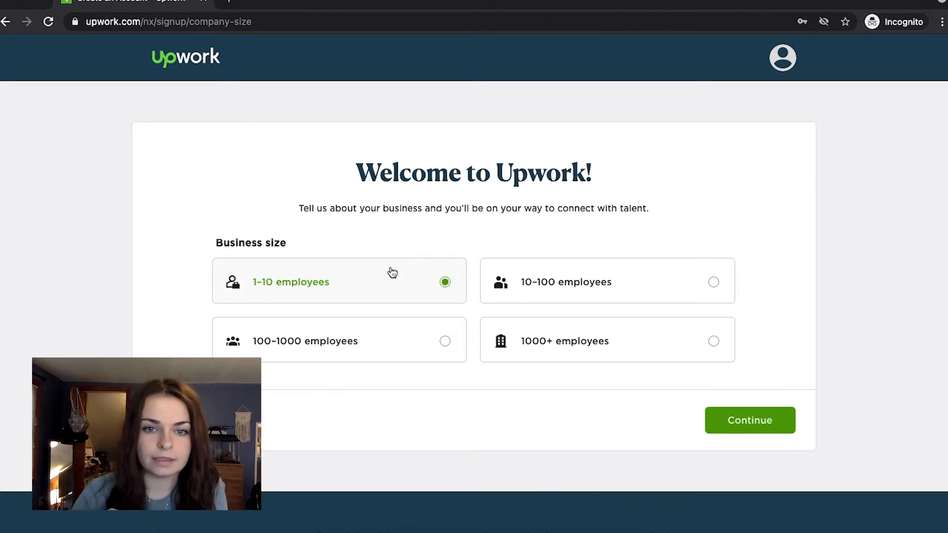
left_click(742, 425)
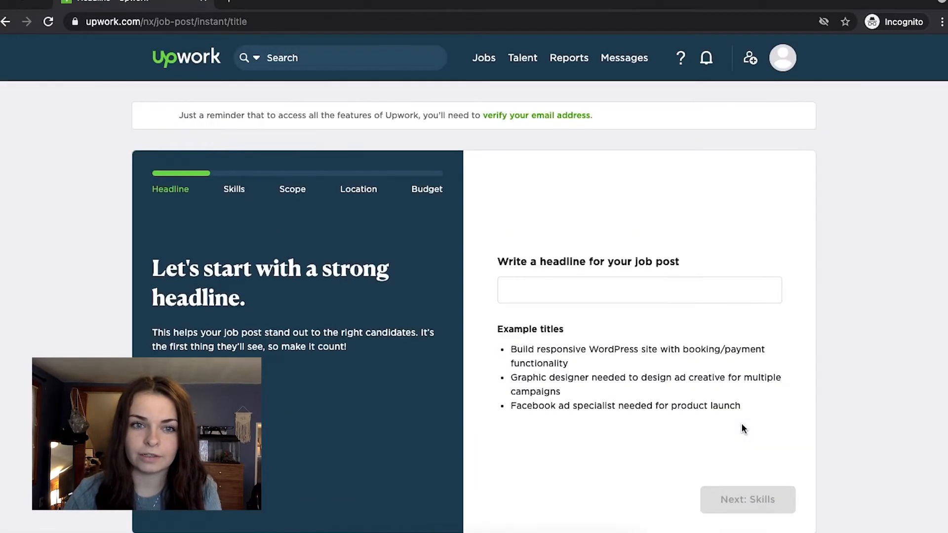
Enter the job post headline "Graphic Designer for Adirondack/Outdoorsy Apparel Needed" and continue to the skills stage.
left_click(603, 289)
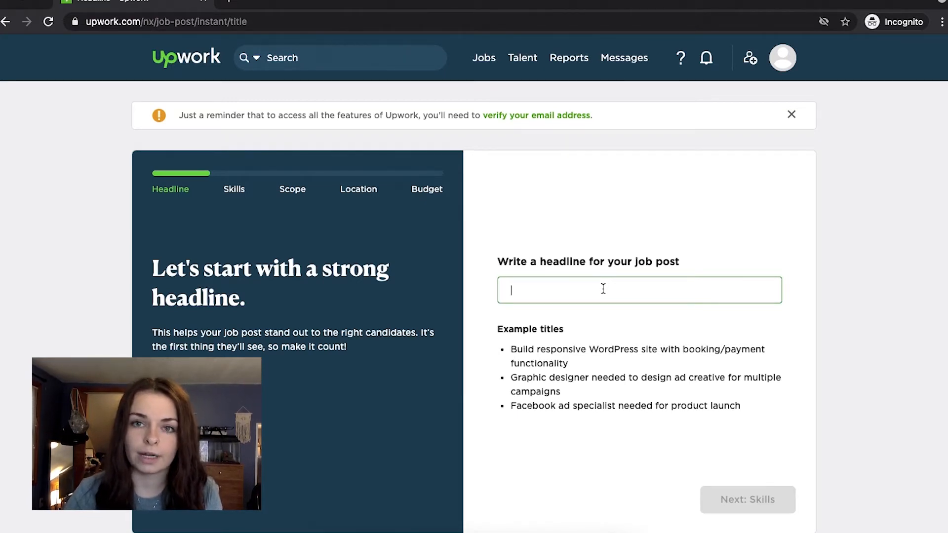
type("Graphic Designer for Adirondack/Outdoorsy Apparel Ne")
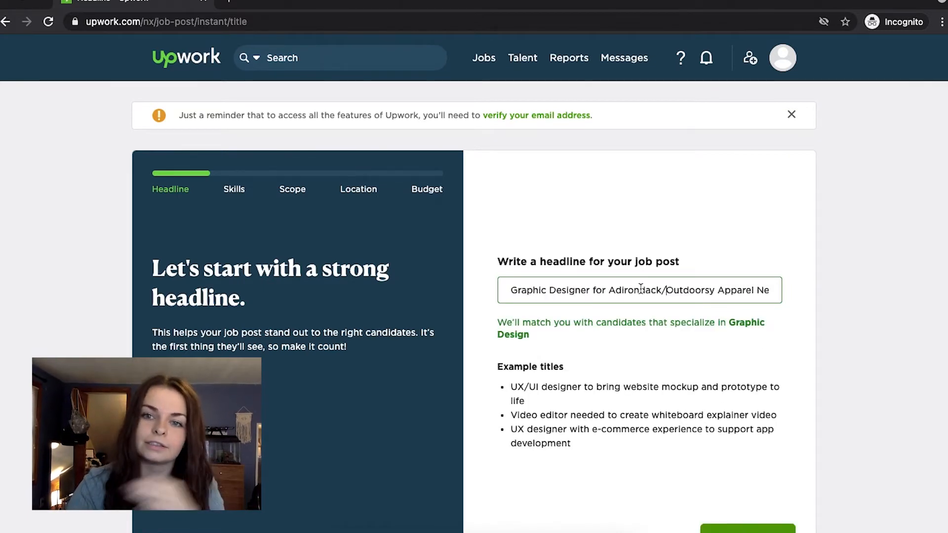
type("ded")
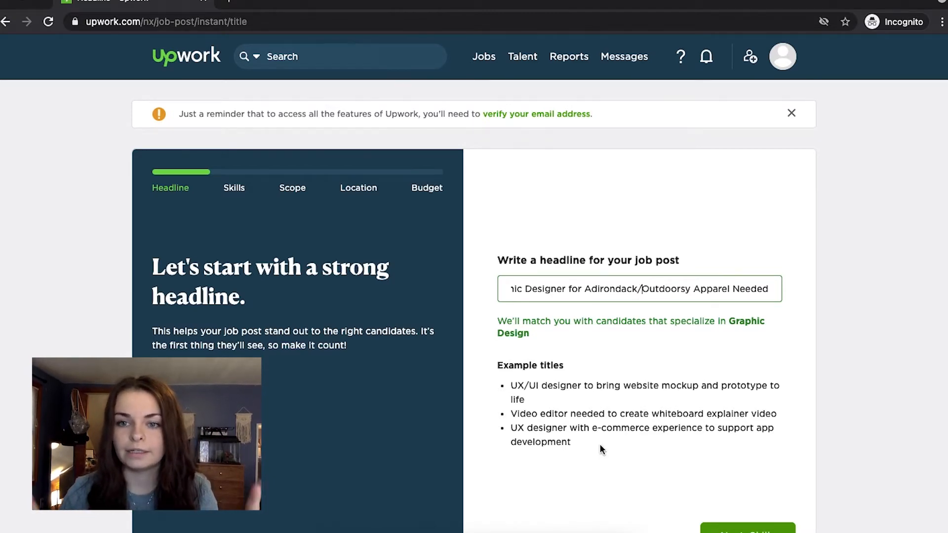
scroll(624, 439, "down", 2)
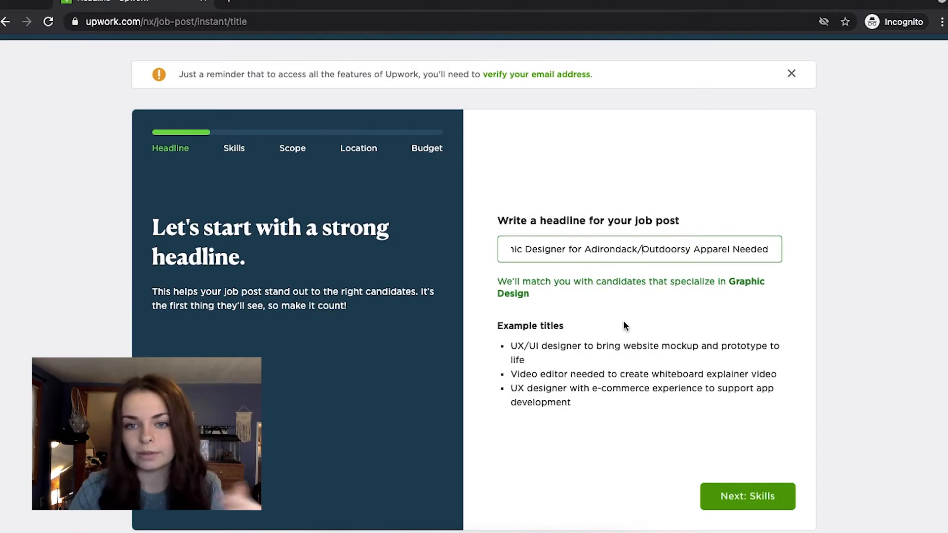
left_click(745, 498)
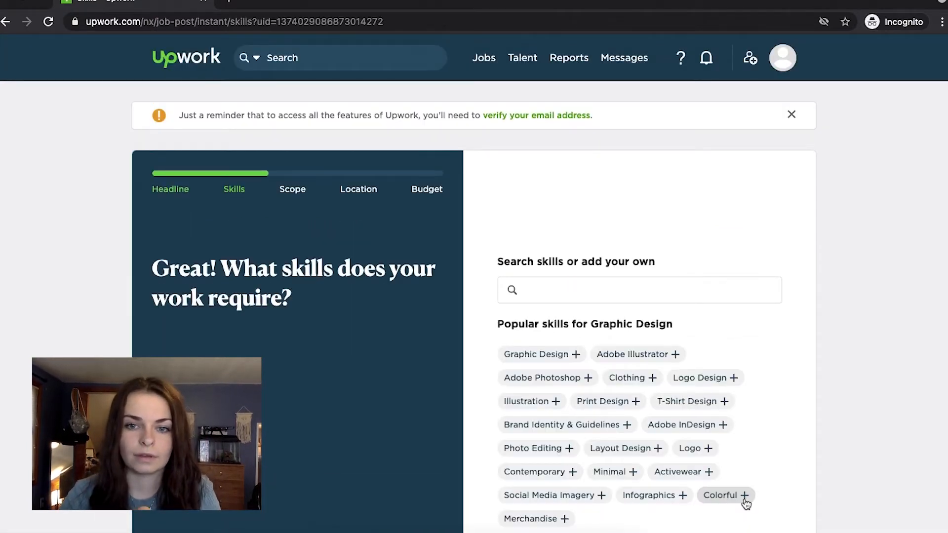
Add Graphic Design, T-Shirt Design, Logo Design and Clothing as required skills and continue to the scope stage.
scroll(708, 283, "down", 3)
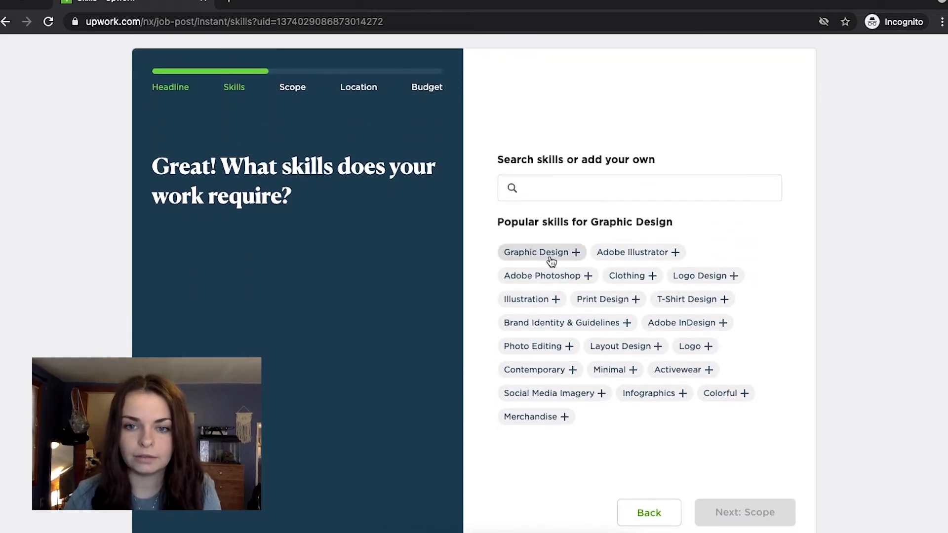
left_click(551, 258)
scroll(693, 298, "down", 2)
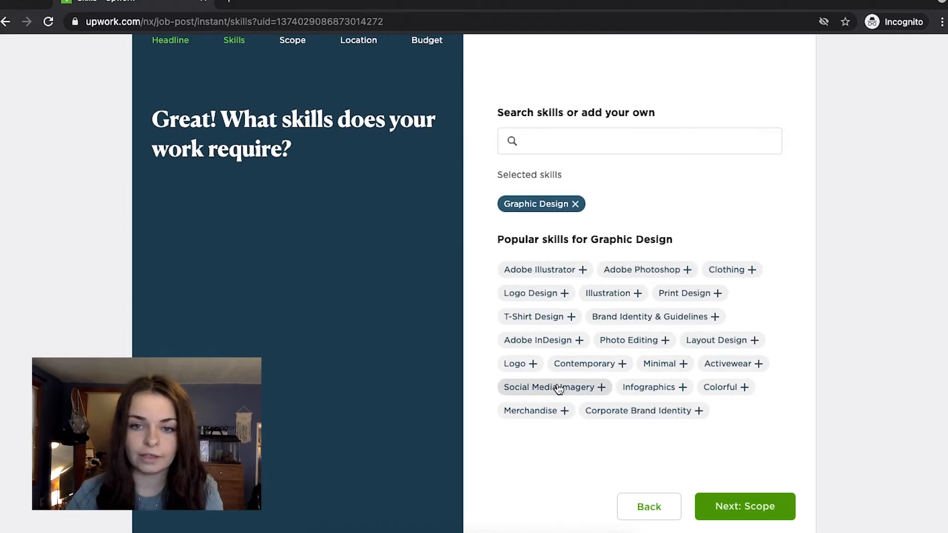
scroll(774, 265, "down", 2)
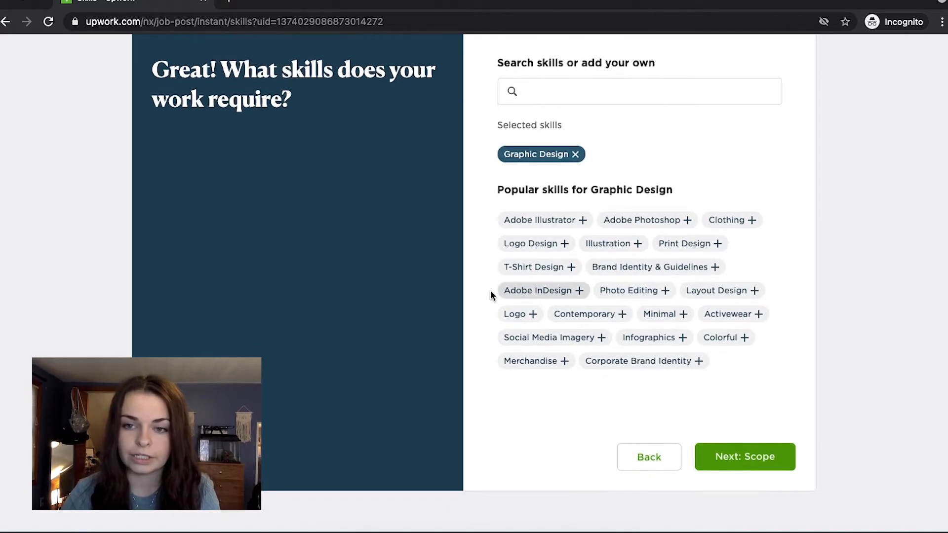
scroll(466, 314, "up", 1)
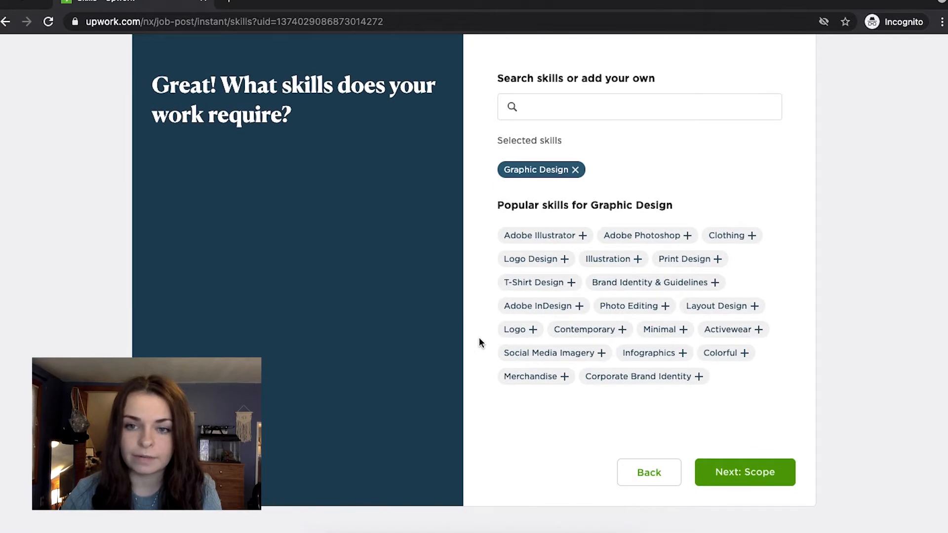
left_click(551, 284)
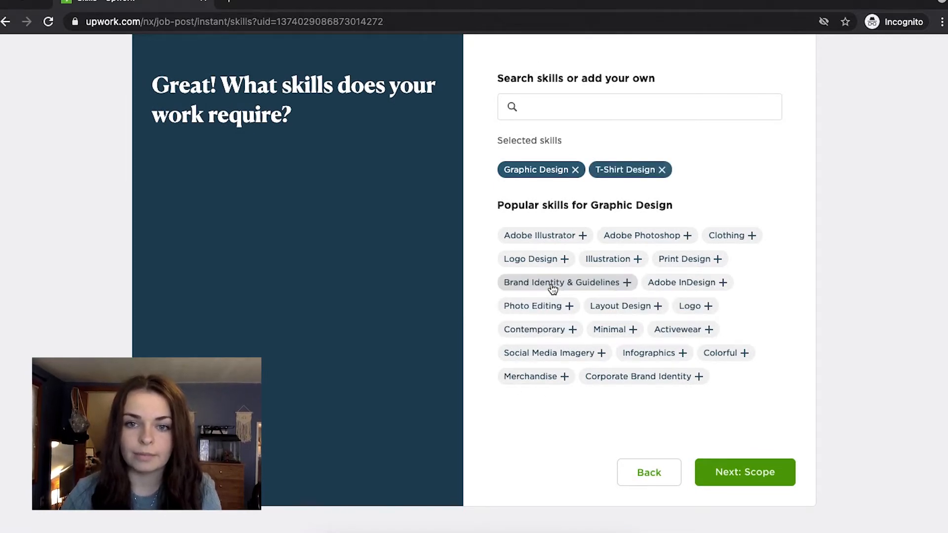
left_click(540, 264)
left_click(728, 238)
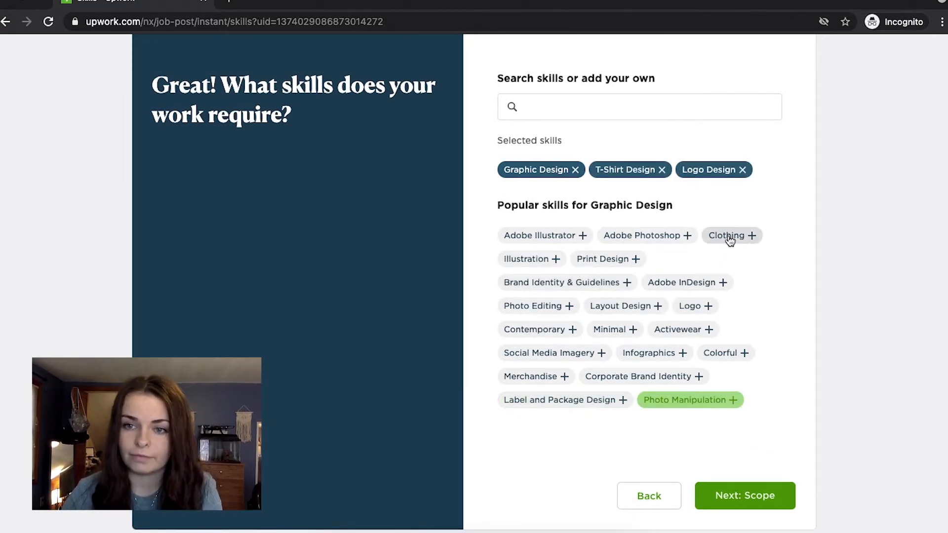
scroll(632, 333, "down", 2)
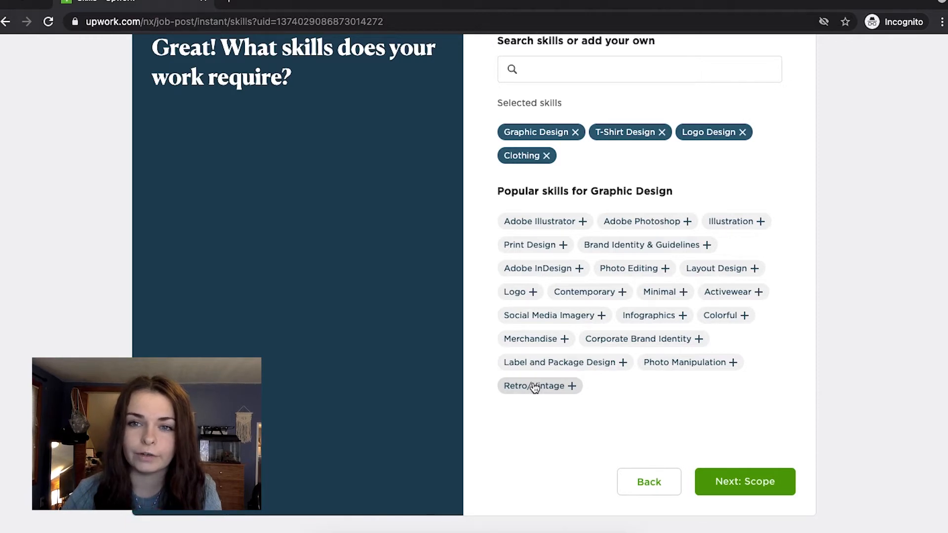
left_click(747, 483)
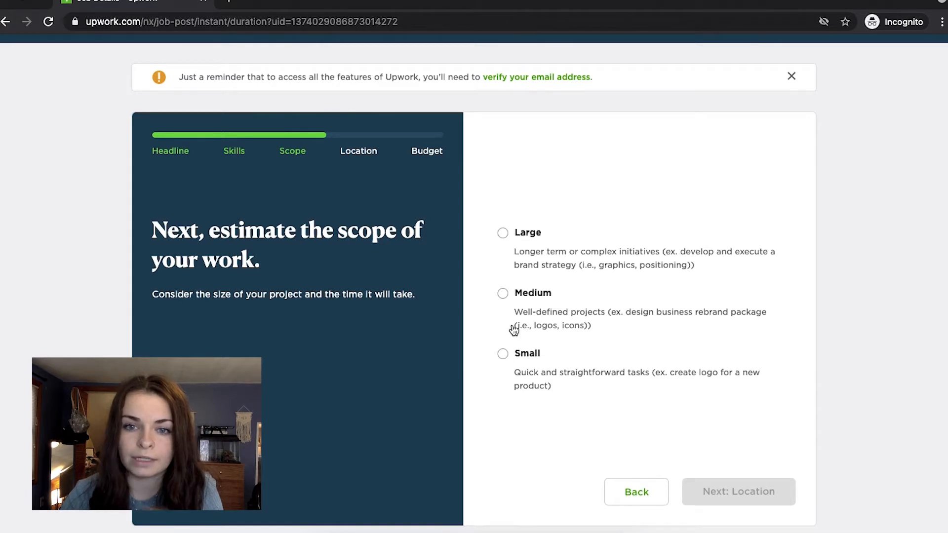
Set the scope to Medium, 3 to 6 months and Entry level, and continue to the location stage.
left_click(502, 295)
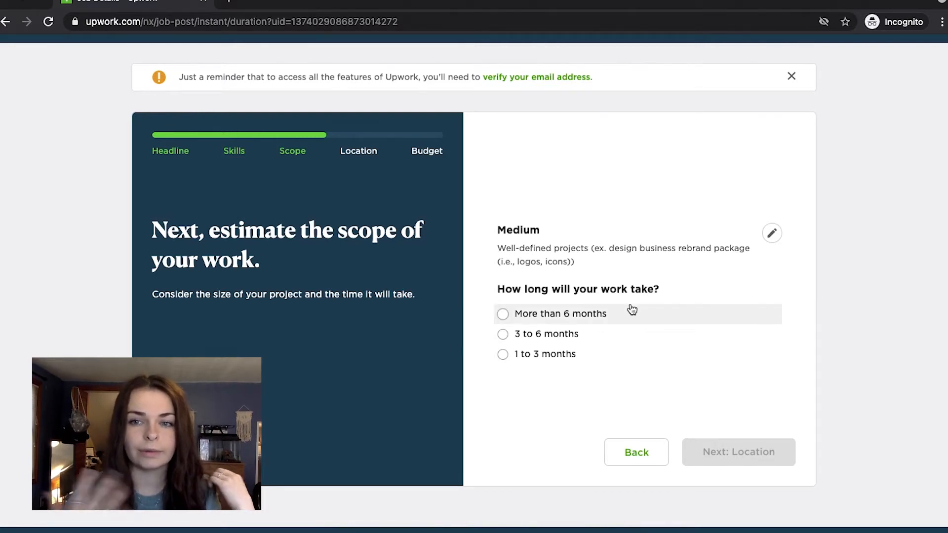
left_click(642, 333)
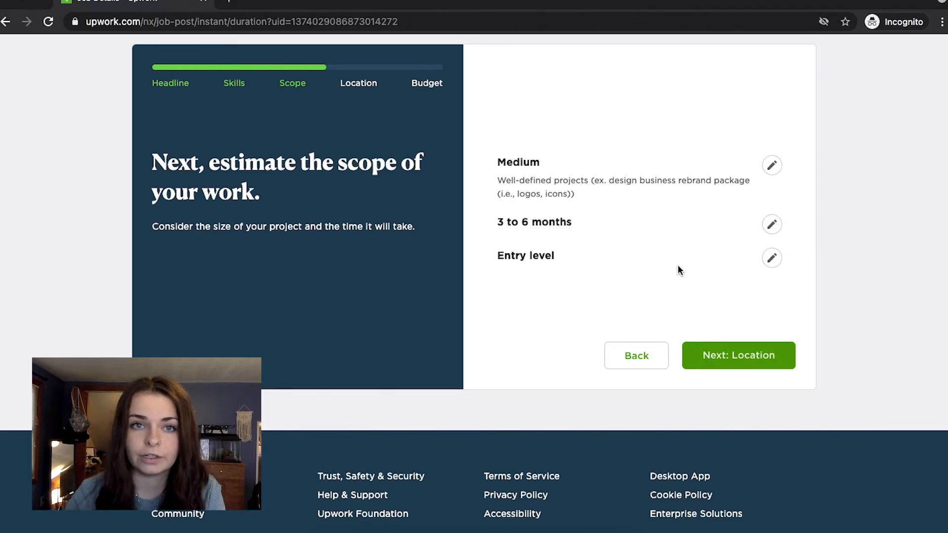
left_click(714, 364)
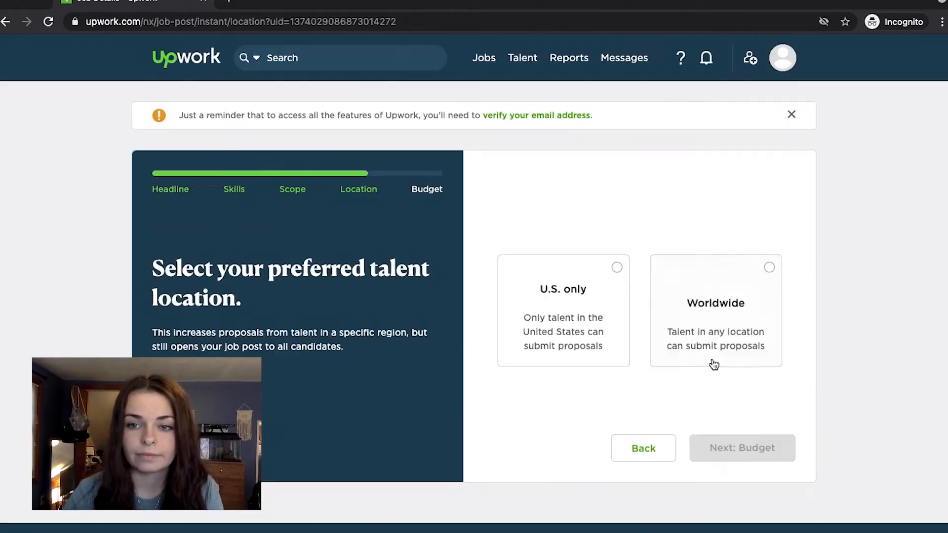
Limit the preferred talent location to U.S. only and continue to the budget stage.
left_click(603, 337)
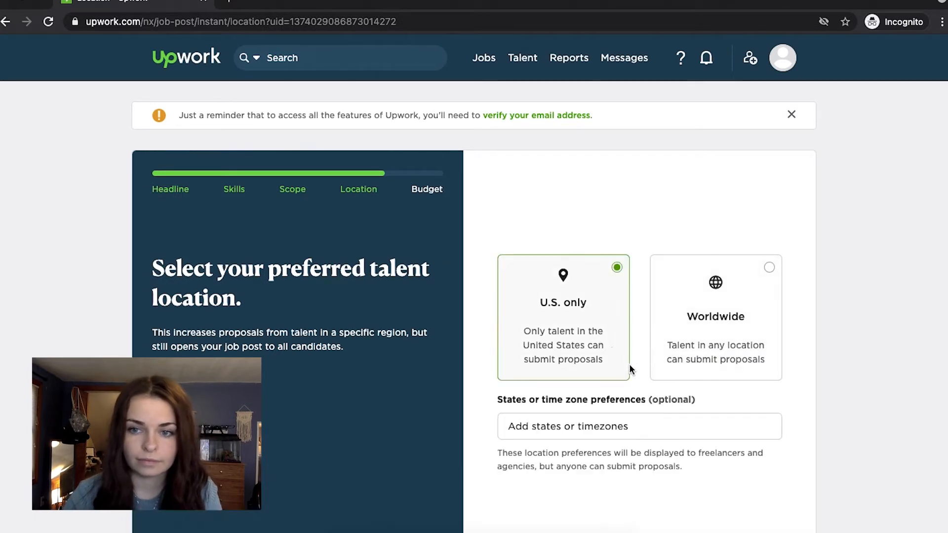
scroll(665, 478, "down", 3)
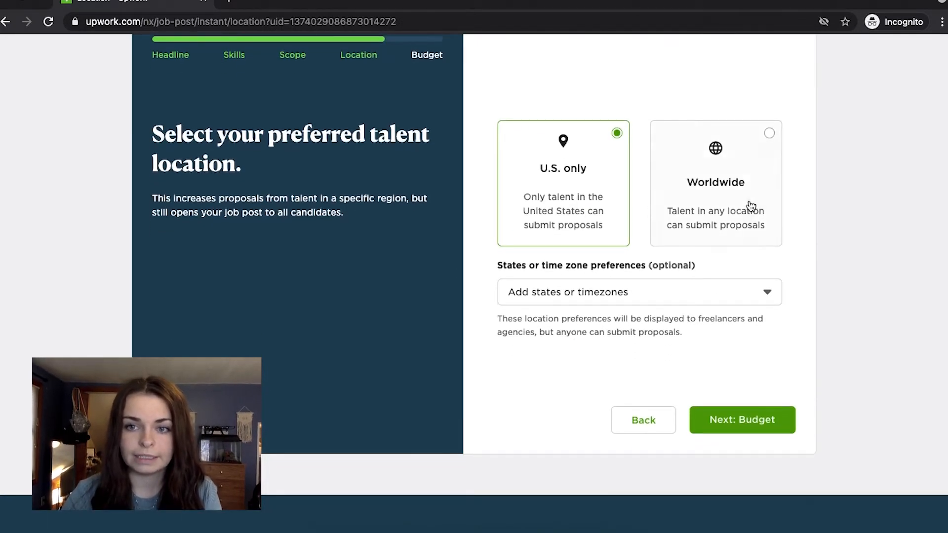
left_click(739, 419)
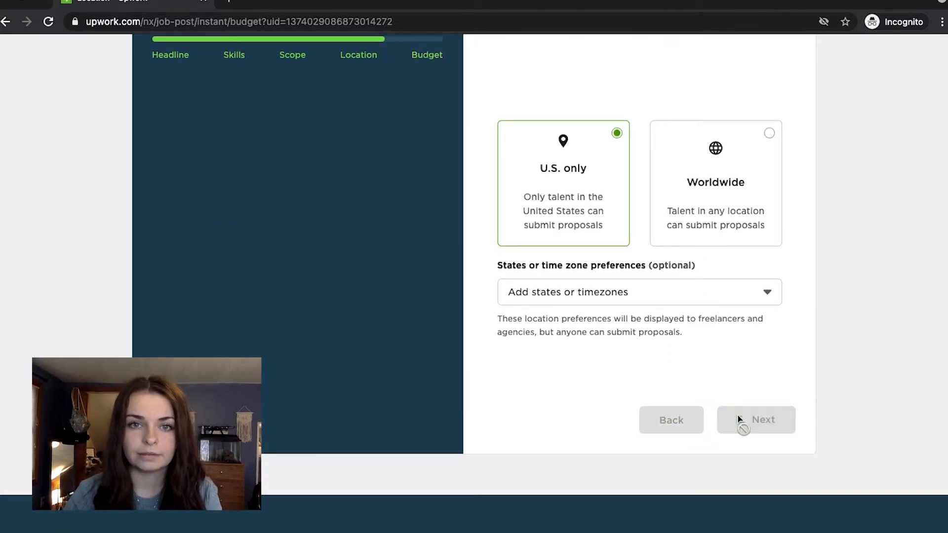
Compare the hourly and project budget options, set a maximum project budget of $15, and proceed to the job post review.
scroll(739, 418, "down", 2)
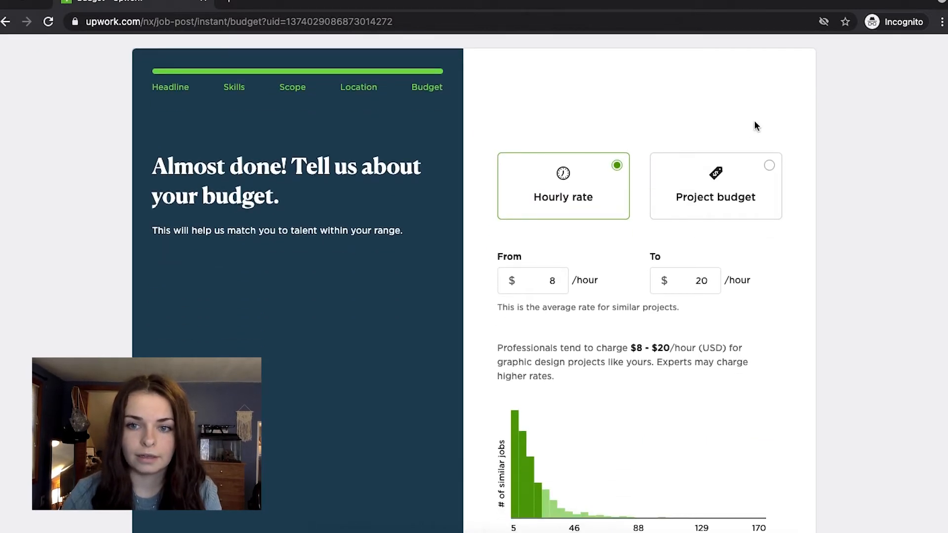
left_click(696, 189)
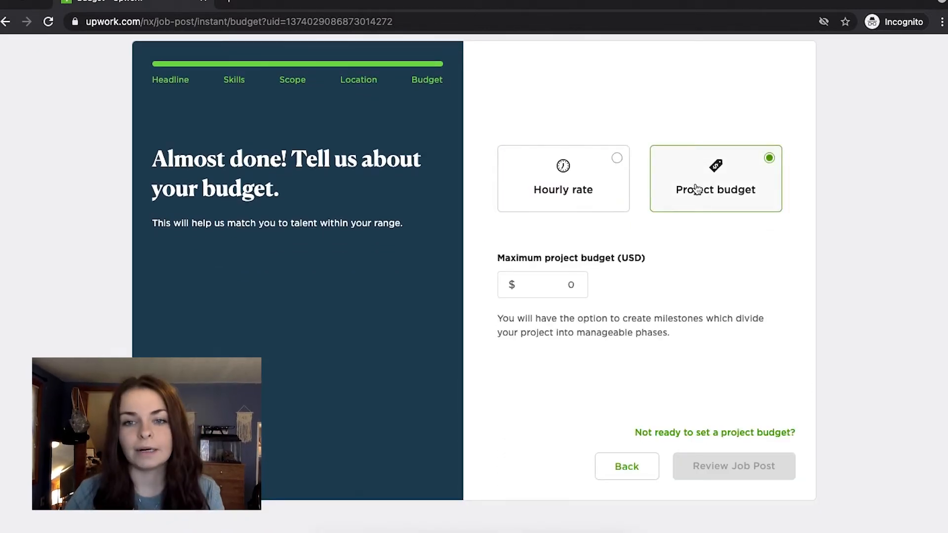
left_click(563, 176)
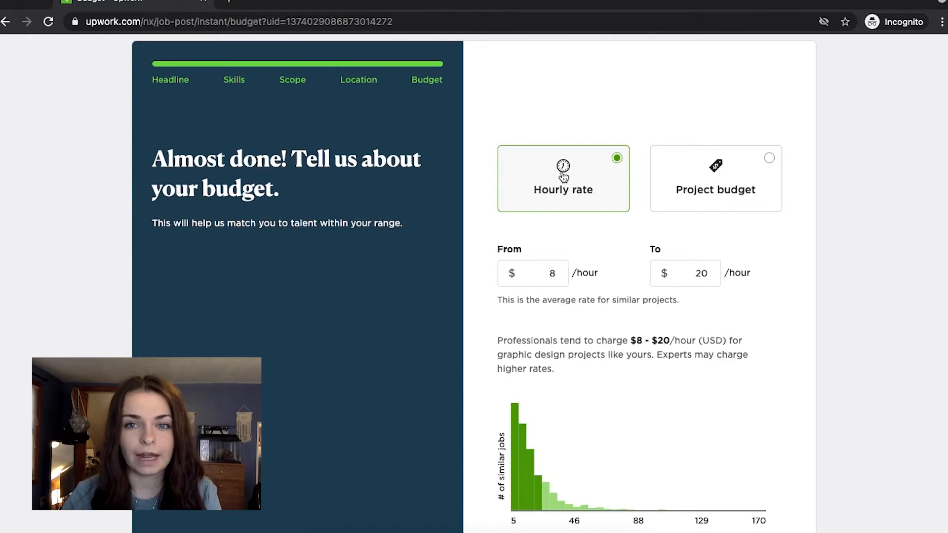
left_click(675, 192)
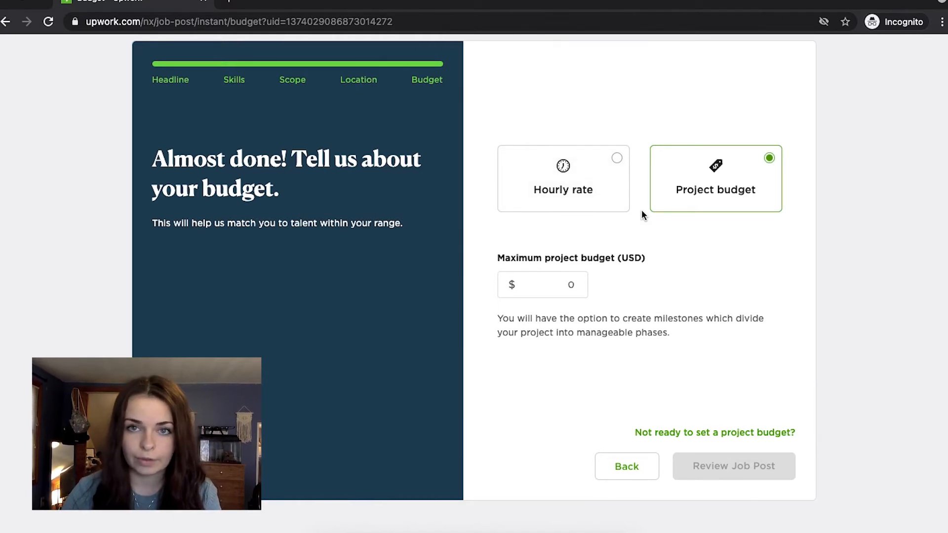
left_click(574, 285)
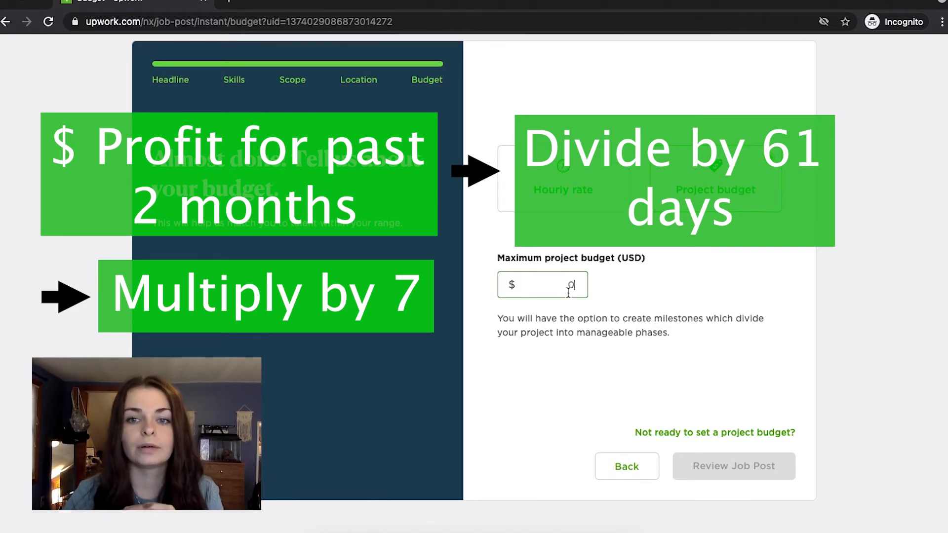
type("15")
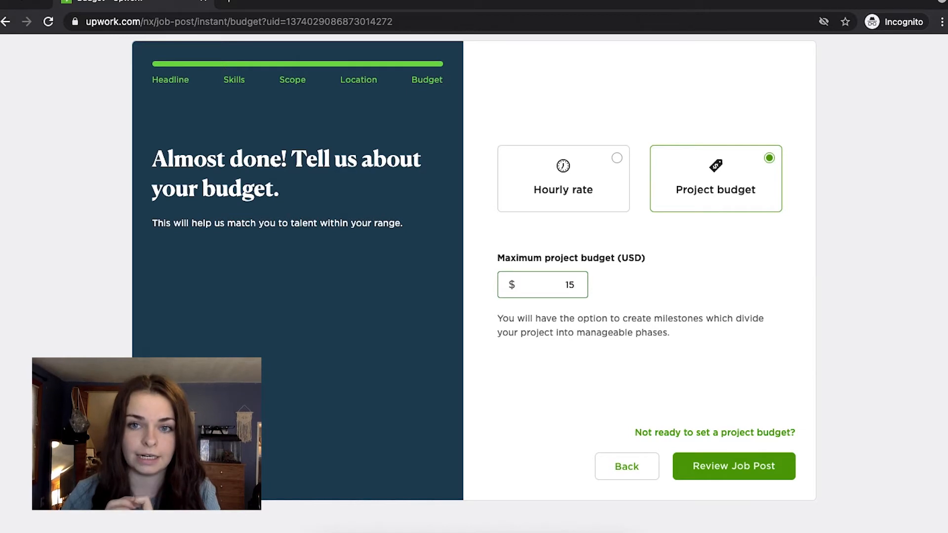
left_click(715, 473)
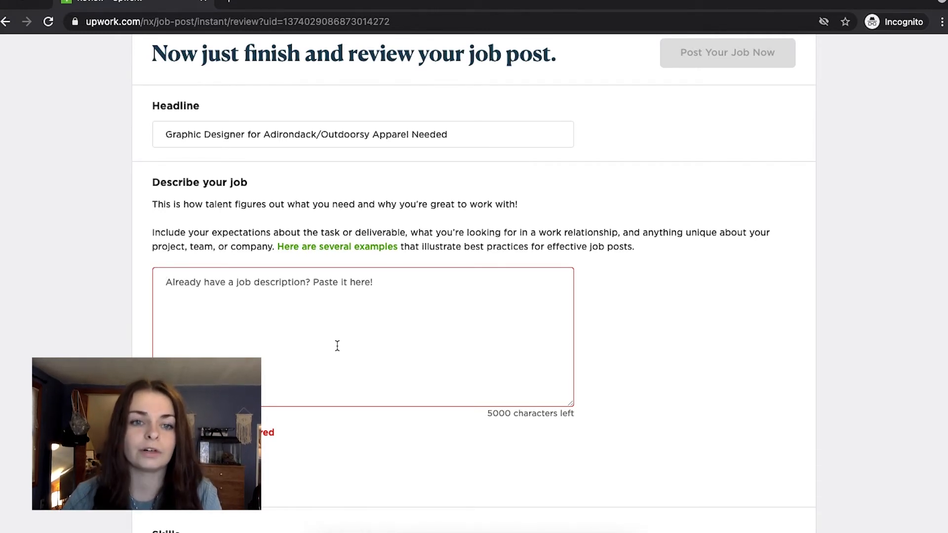
Paste the prepared job description into the post and highlight its opening sentences for review.
key("ctrl+v")
scroll(337, 345, "up", 2)
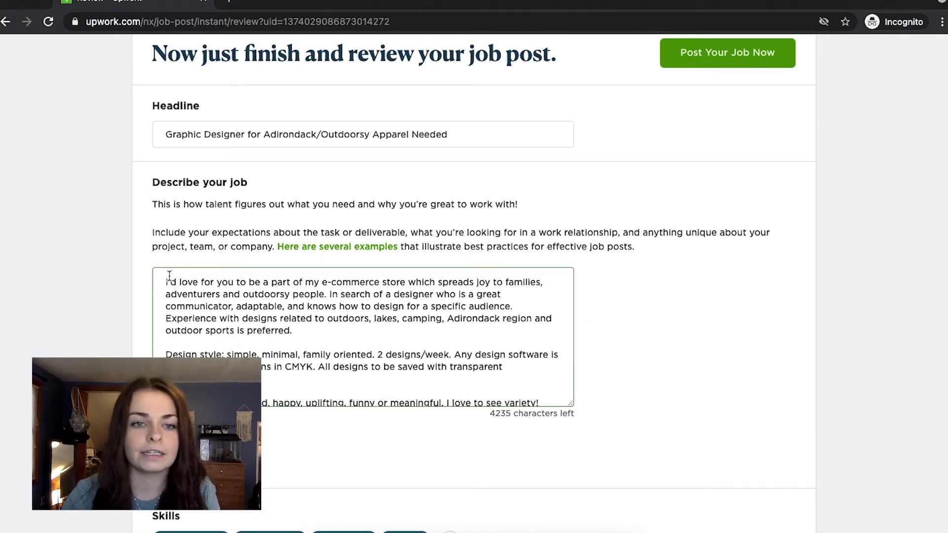
left_click_drag(166, 282, 517, 309)
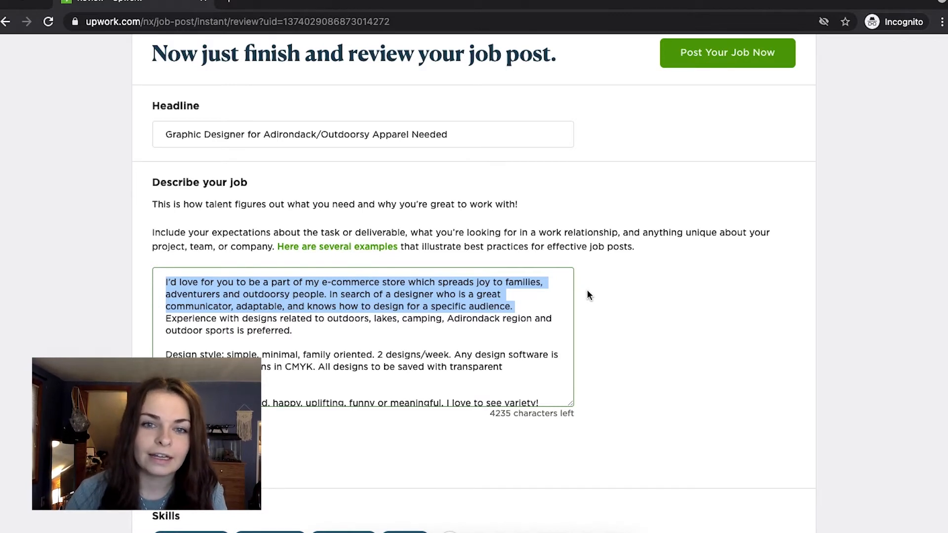
left_click(317, 310)
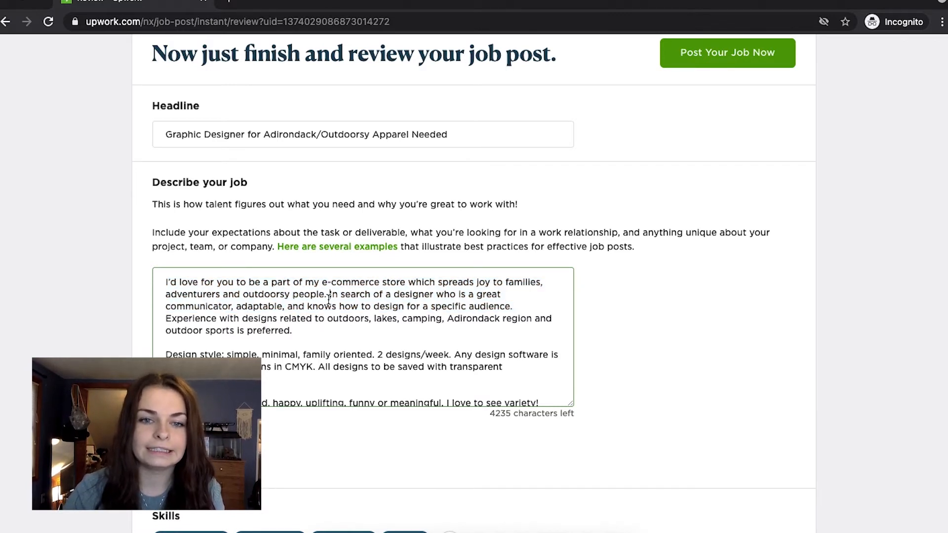
Highlight and review the description's sentences about the e-commerce store, the designer being sought and the preferred outdoor design experience.
left_click_drag(329, 296, 165, 271)
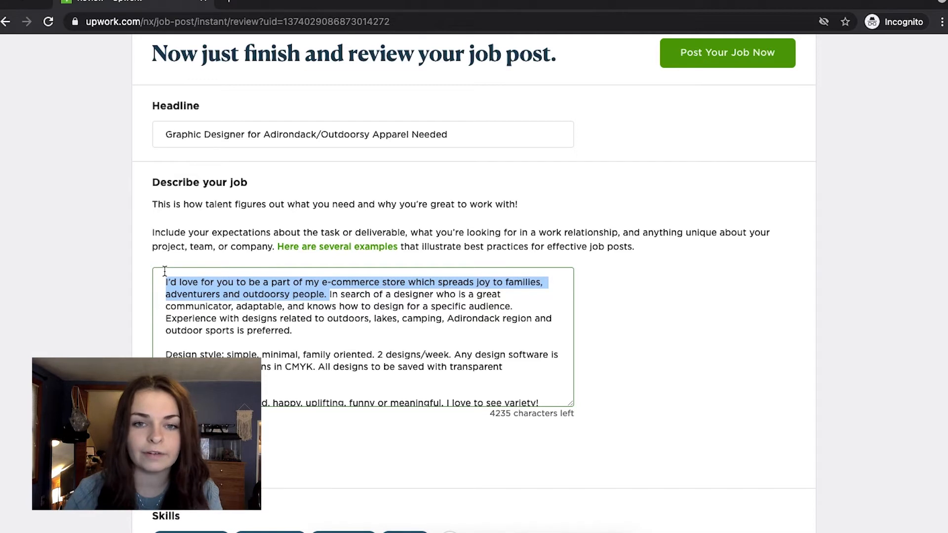
left_click(448, 312)
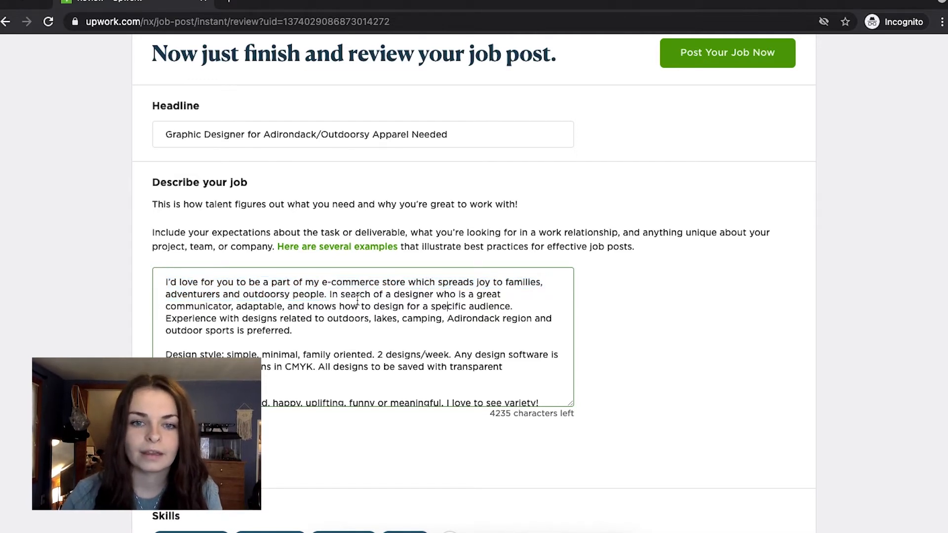
left_click_drag(329, 294, 515, 306)
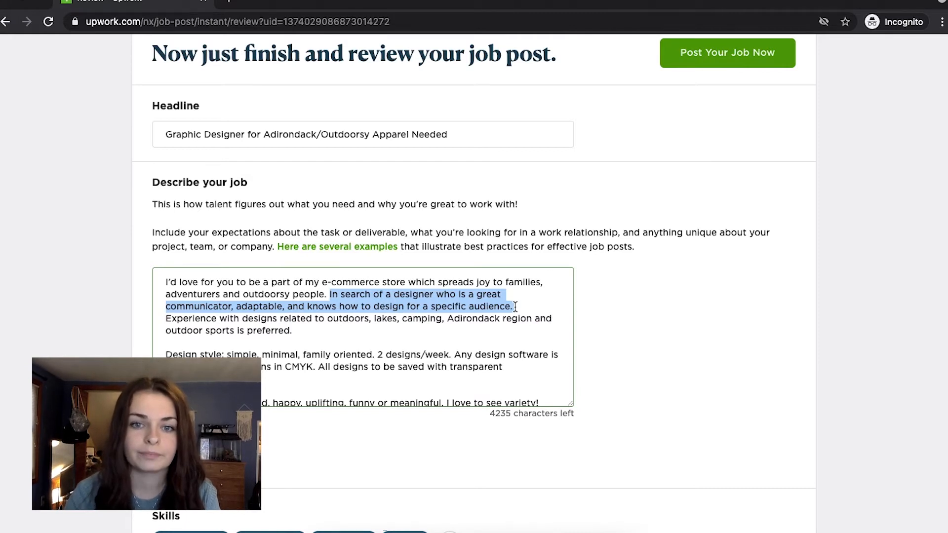
left_click(515, 307)
scroll(514, 306, "down", 1)
left_click_drag(302, 328, 158, 314)
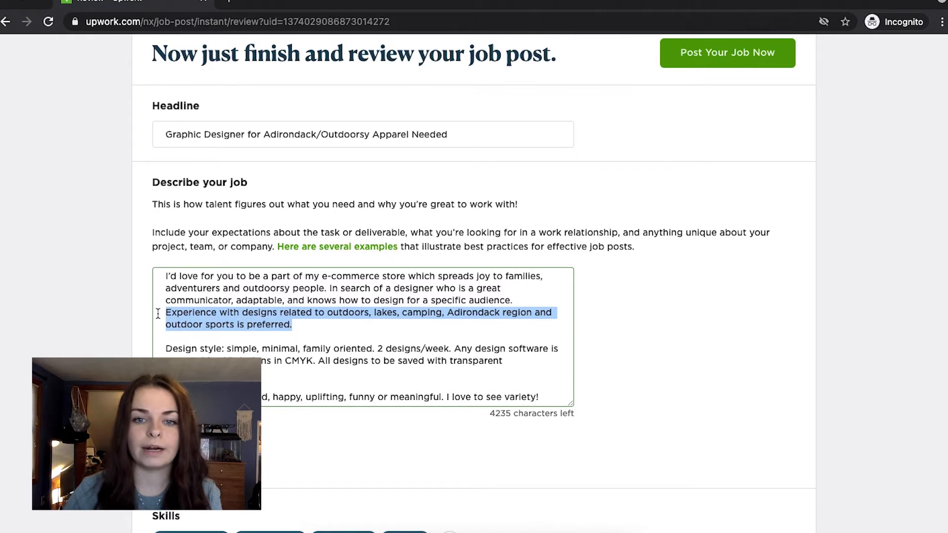
Read the rest of the job description, covering design style, design theme and the closing note about attached designs.
scroll(158, 313, "down", 1)
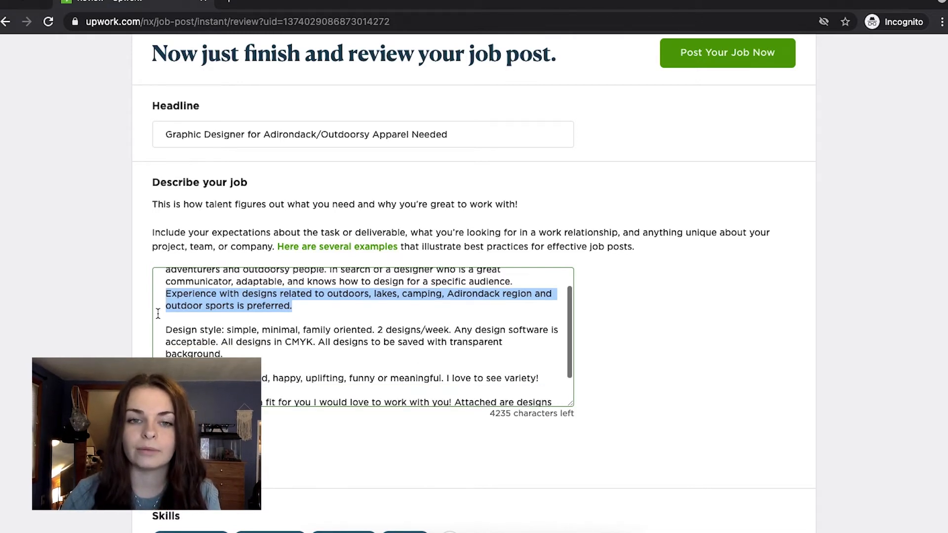
scroll(263, 331, "down", 1)
scroll(263, 331, "up", 1)
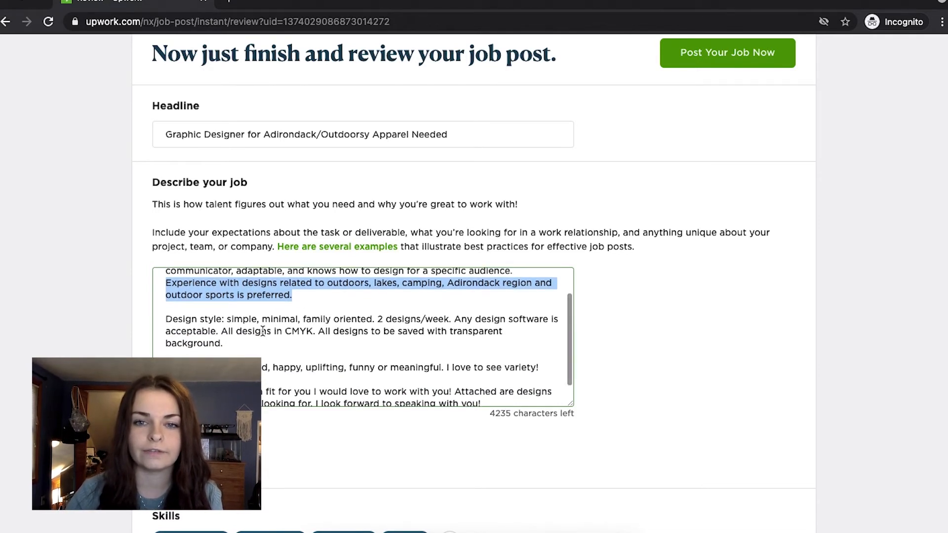
scroll(375, 360, "down", 1)
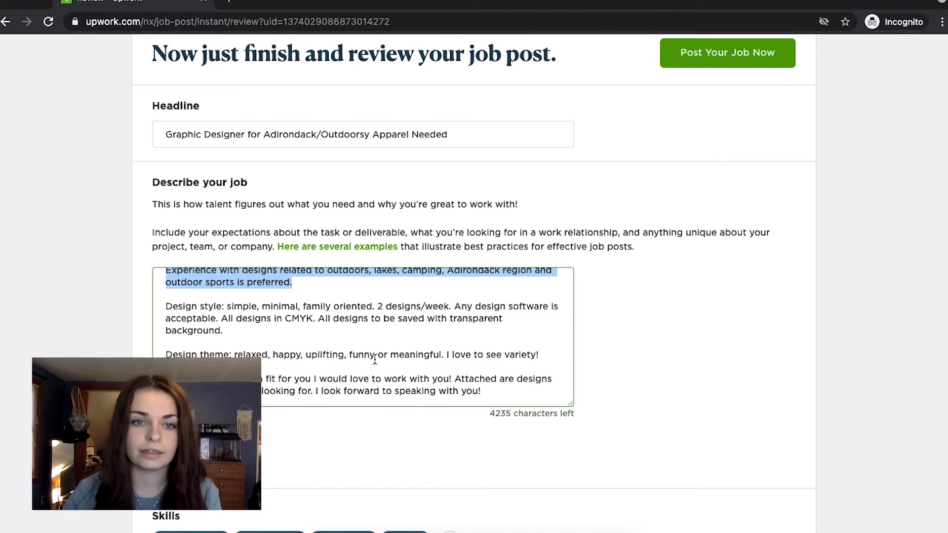
left_click(219, 333)
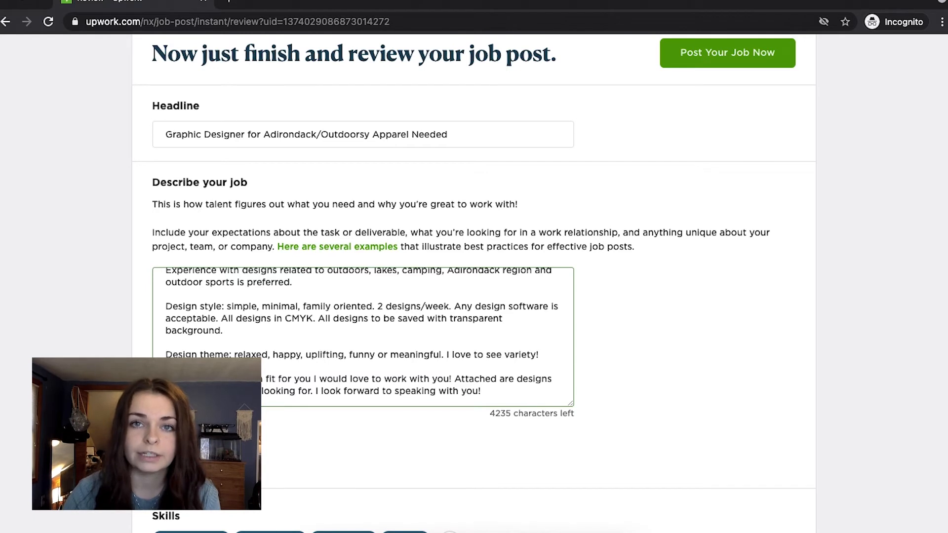
scroll(498, 364, "down", 1)
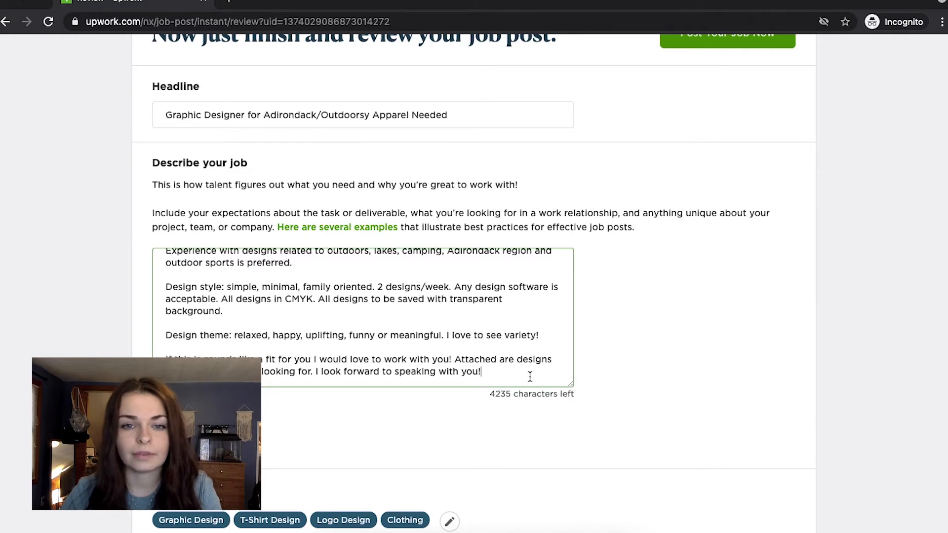
scroll(530, 377, "down", 1)
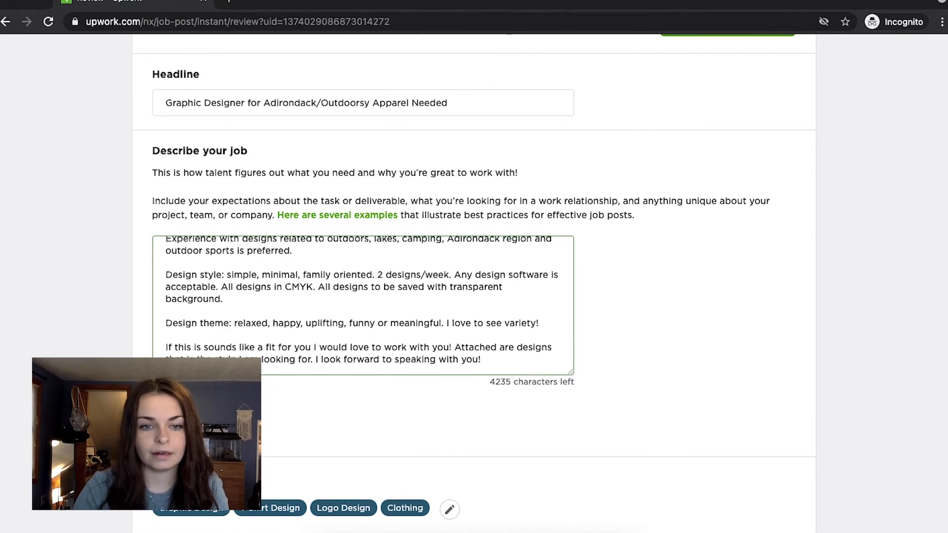
scroll(530, 377, "down", 1)
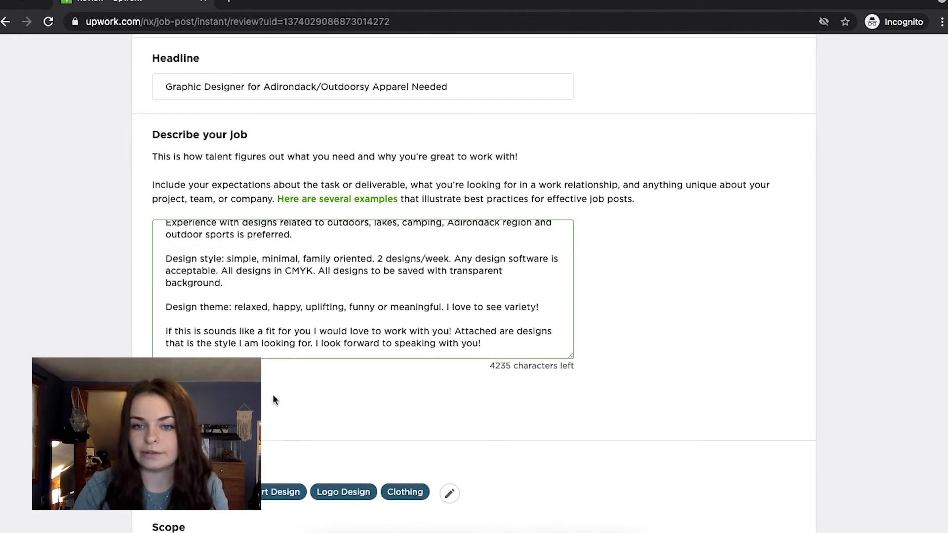
Start a custom screening question for the job post with the line "Question about theme of store".
scroll(374, 393, "down", 3)
scroll(284, 353, "down", 2)
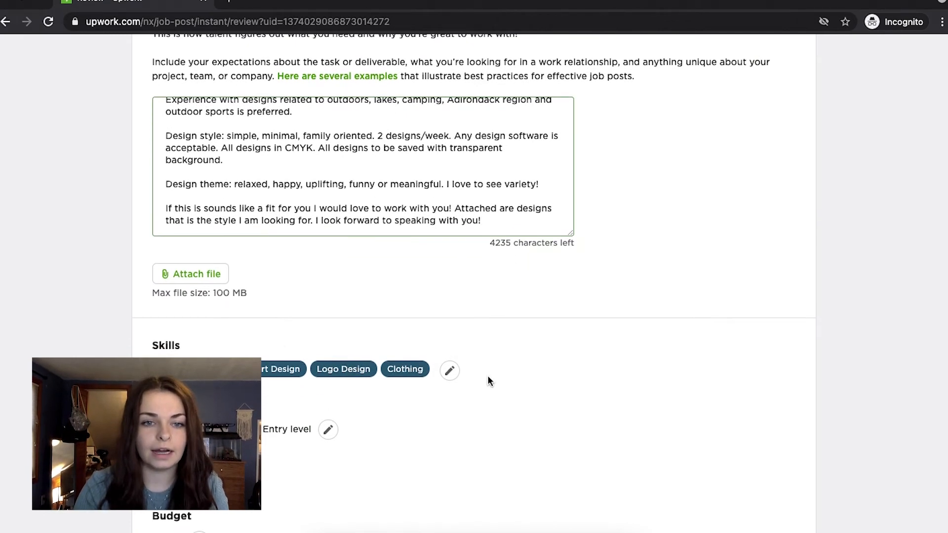
scroll(489, 380, "down", 15)
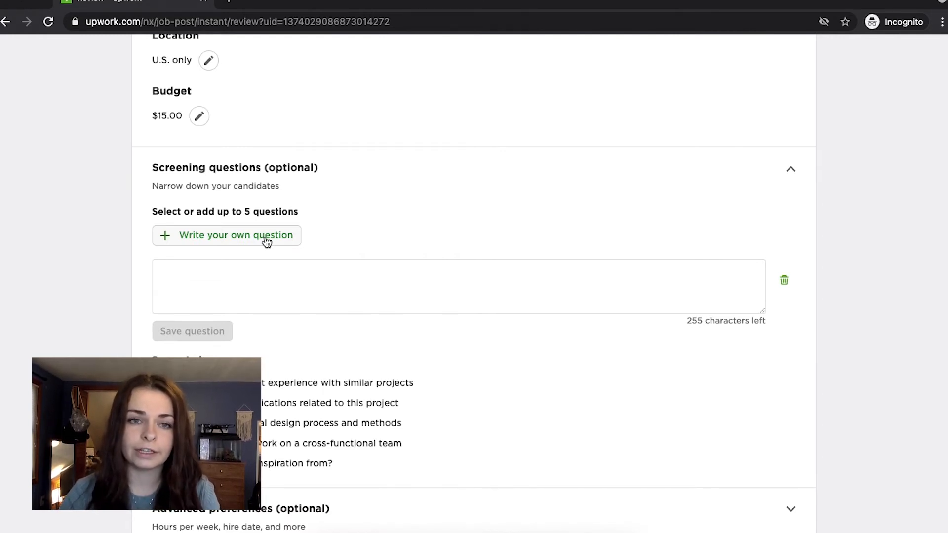
left_click(252, 282)
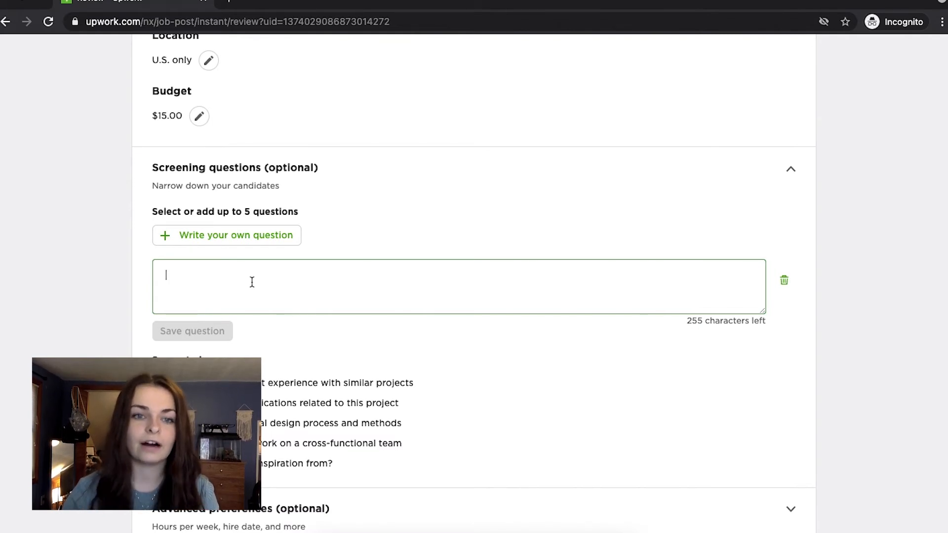
type("Qu")
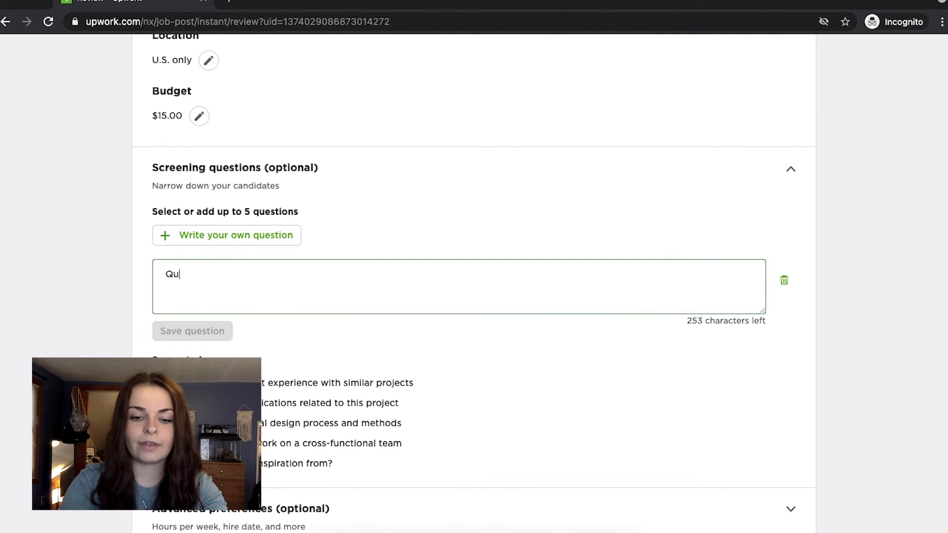
type("estion about theme of store")
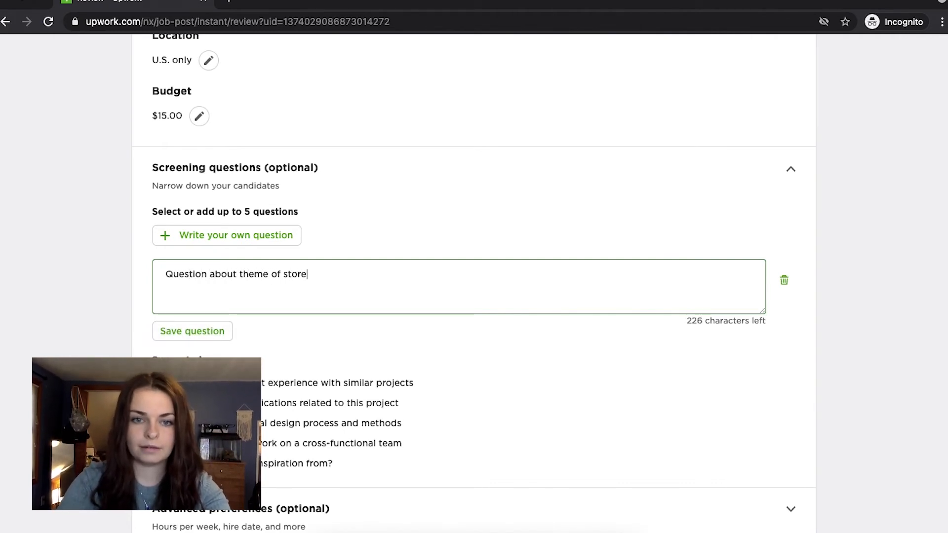
key("Return")
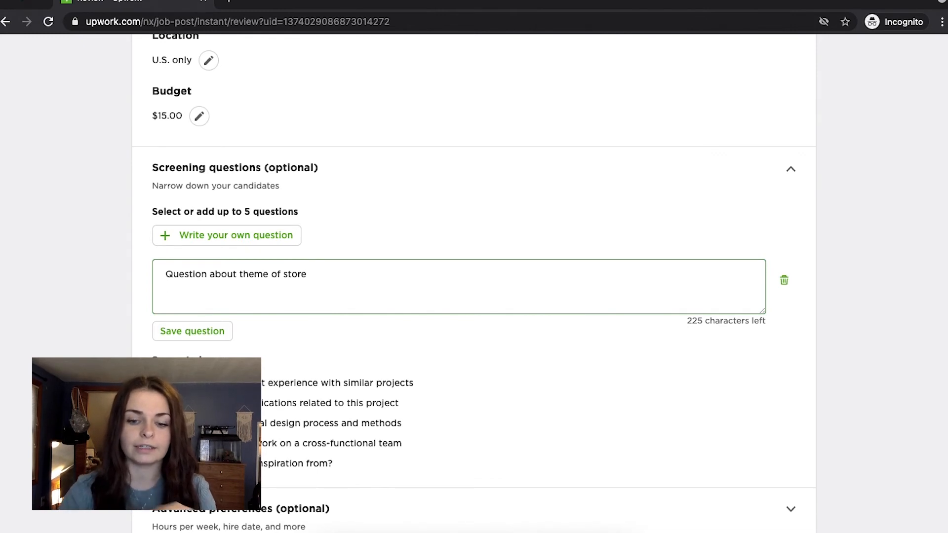
Add lines asking about designing for people "into hiking, swimming, fishing, camping" and designing "in a similar style as the images I have uploaded".
type("Are you able to design for an audience of people who are into hiking, swimming, fishing, camping")
key("Return")
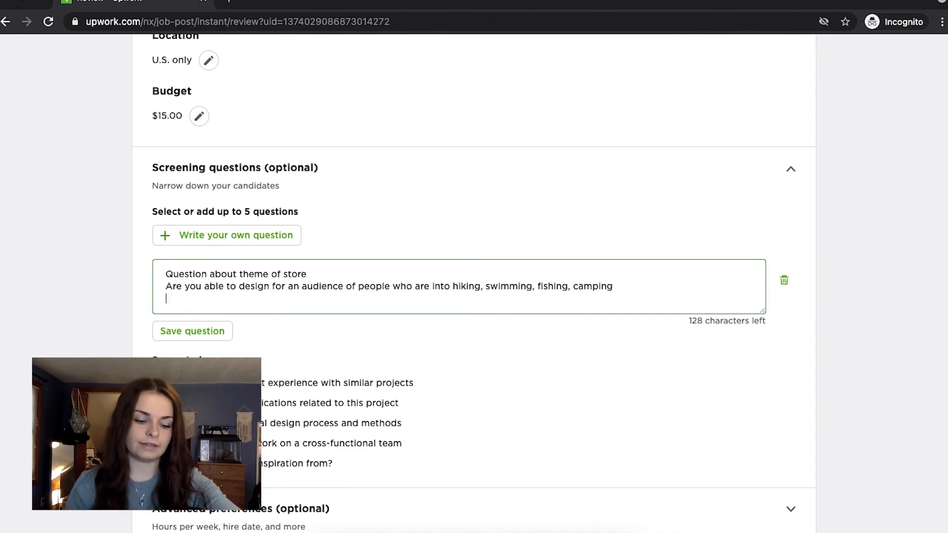
type("Are you able to design in a similar style as the images I have uploaded")
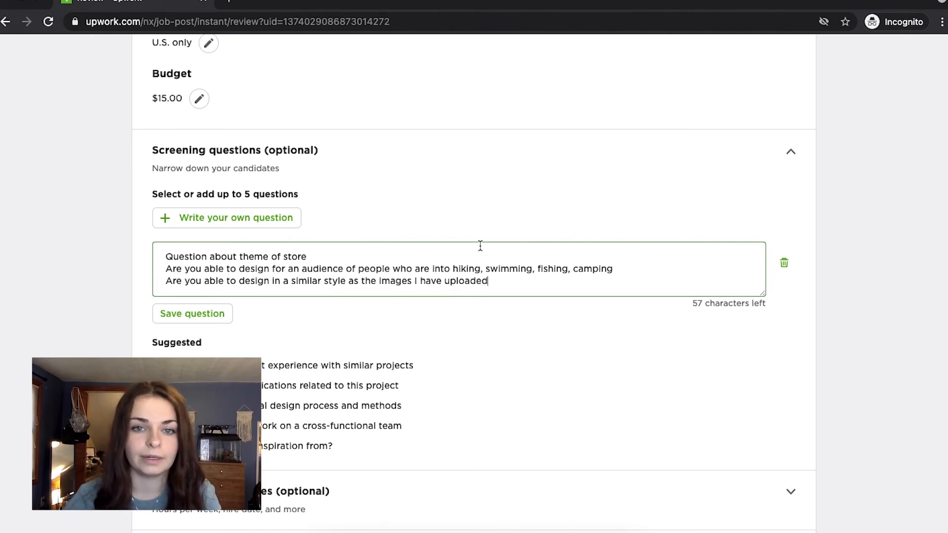
scroll(480, 246, "down", 2)
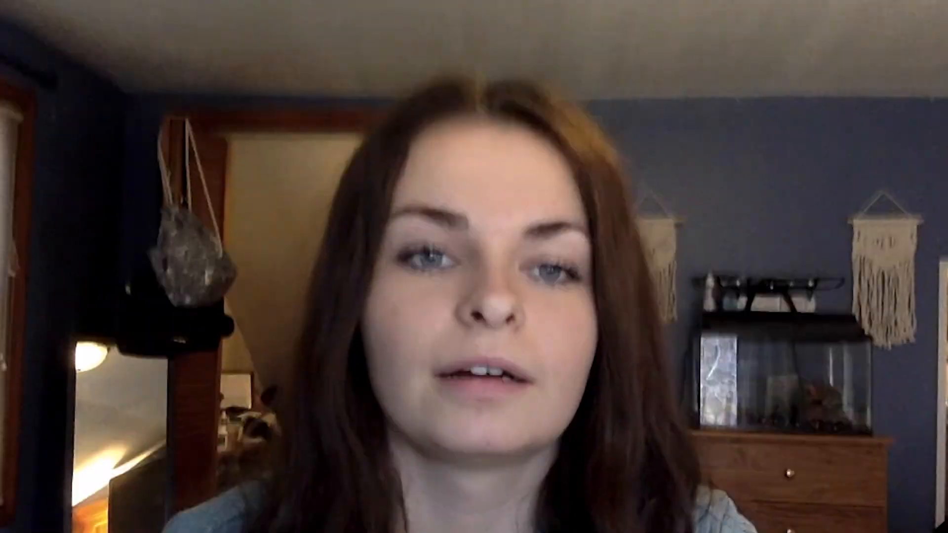